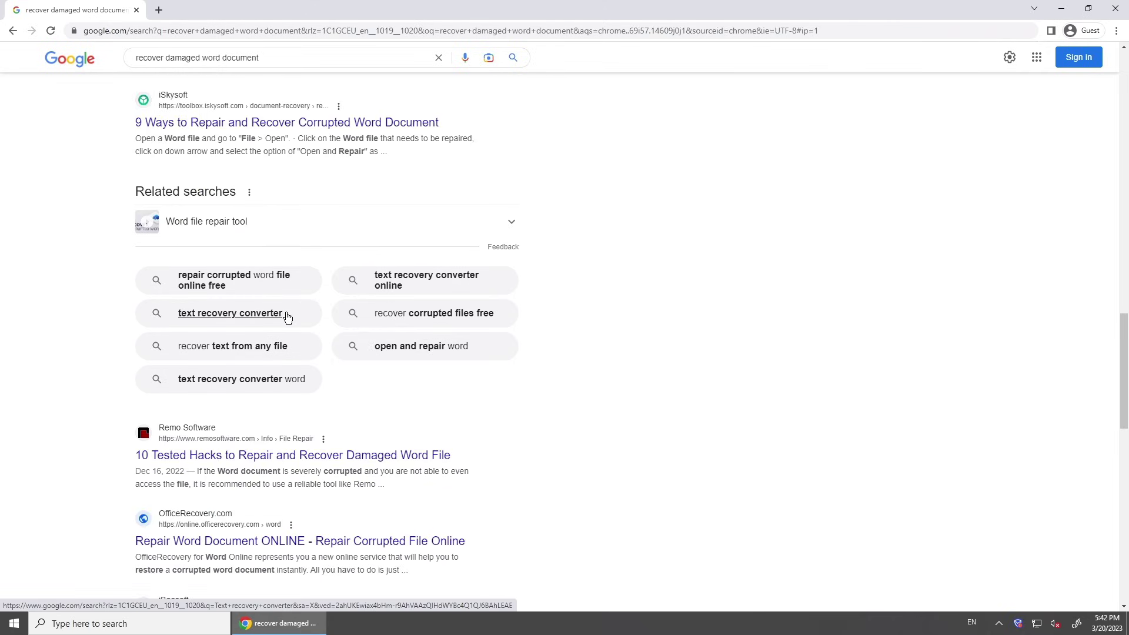
- Open the 'text recovery converter word' related search and scroll through its results
click(245, 381)
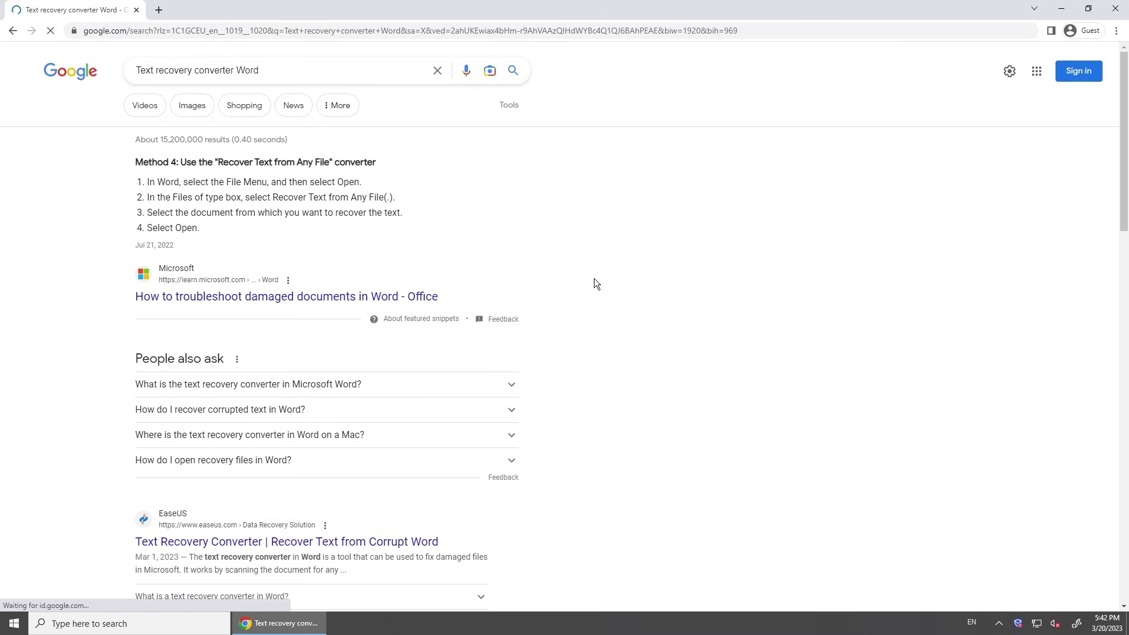
scroll(606, 280, down, 1)
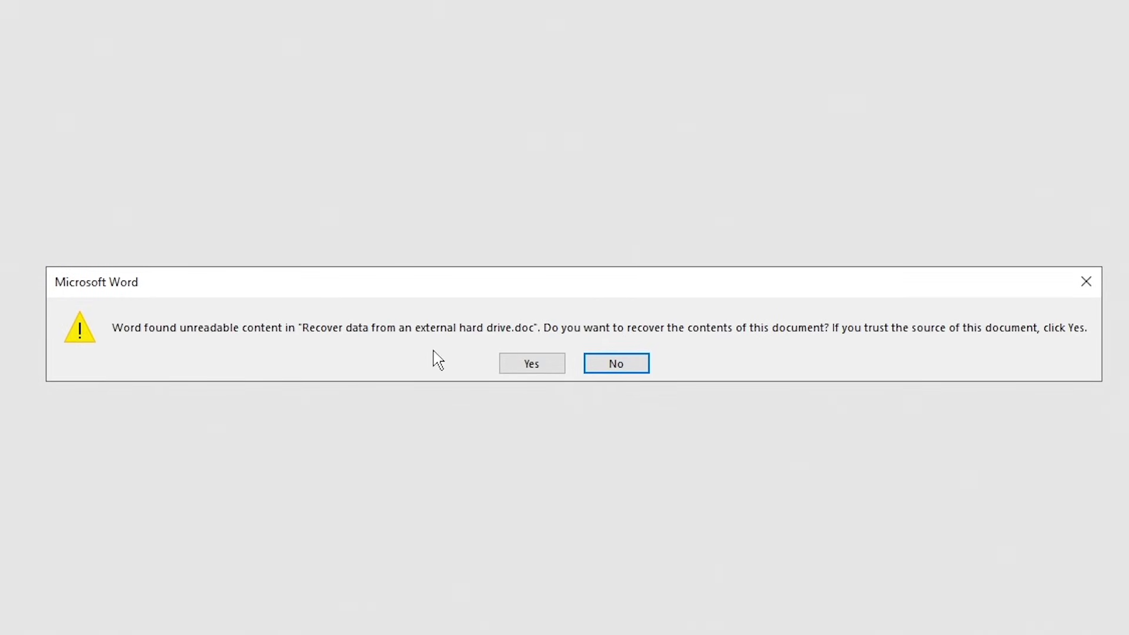
- Accept recovering the document's unreadable contents and scroll through the recovered text
click(506, 366)
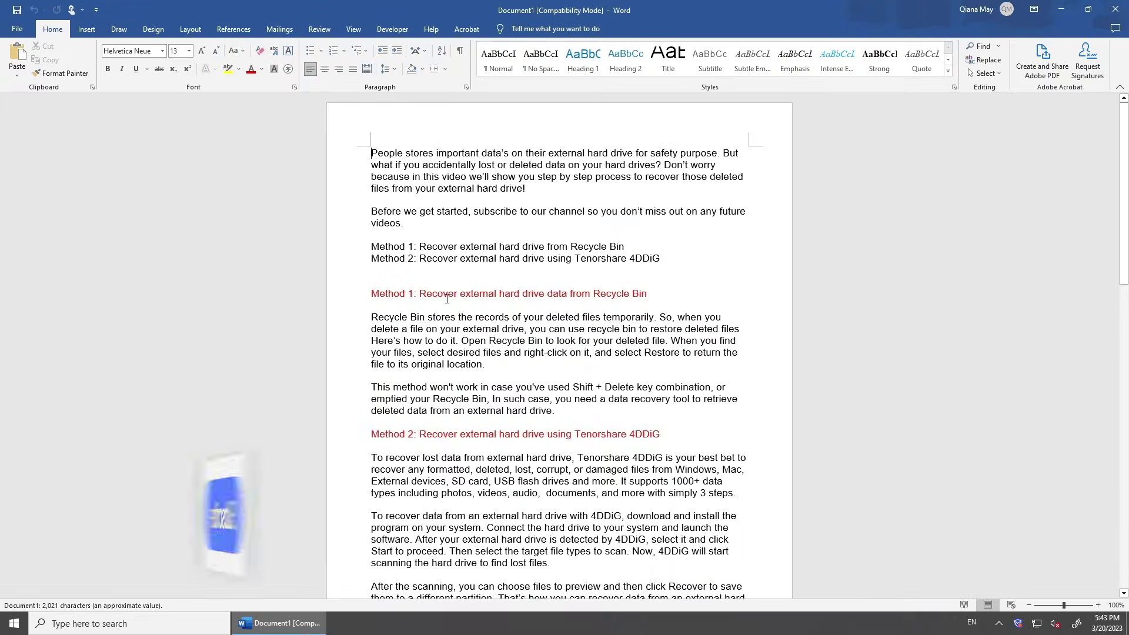
scroll(447, 299, down, 3)
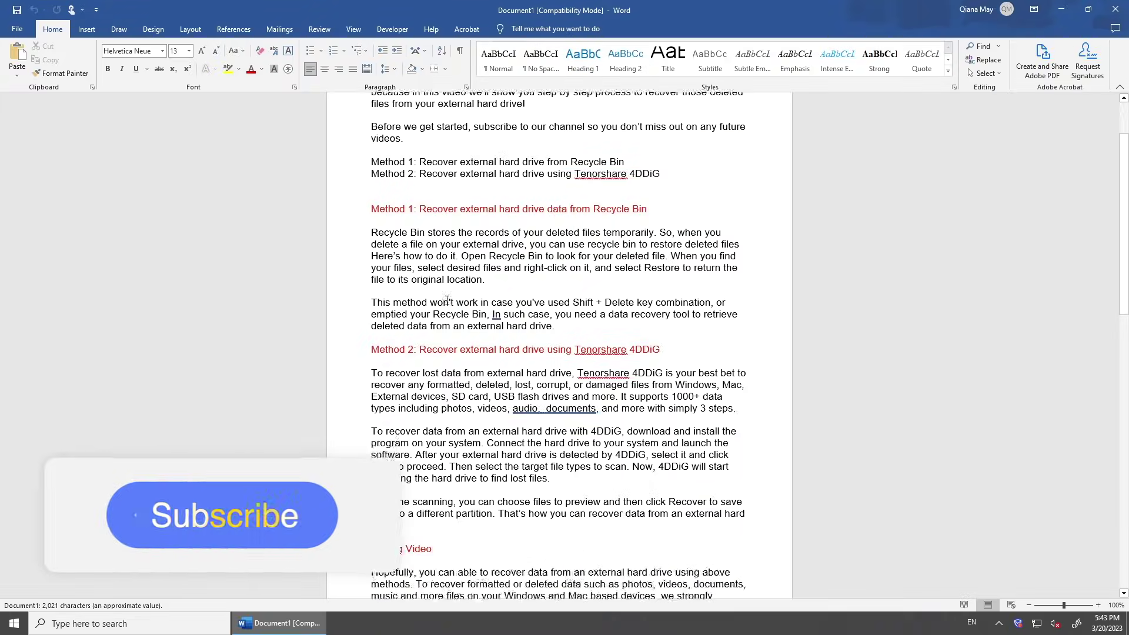
scroll(447, 301, down, 3)
scroll(447, 301, up, 3)
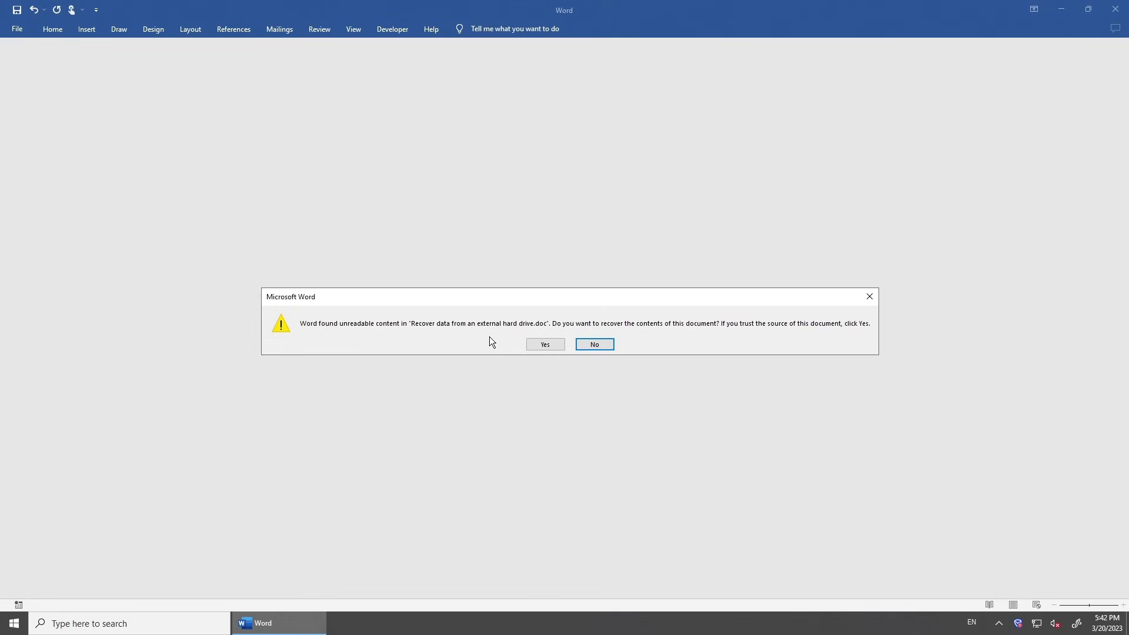
- Dismiss the recovery prompt and error, then Open and Repair 'Recover data from an external hard drive.doc'
click(531, 345)
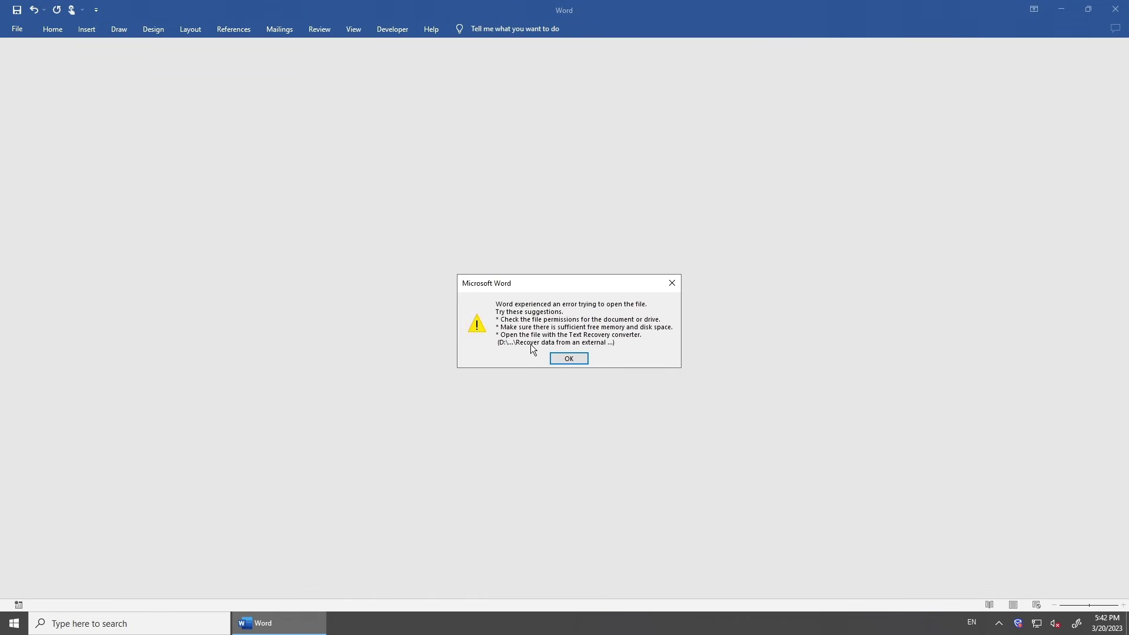
click(573, 361)
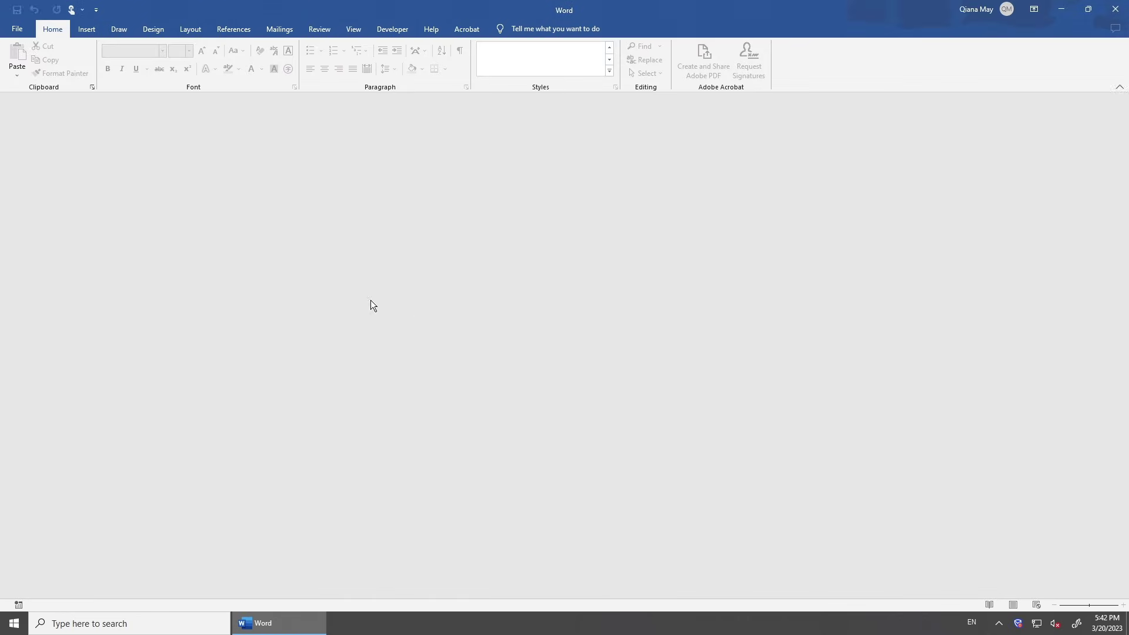
click(29, 30)
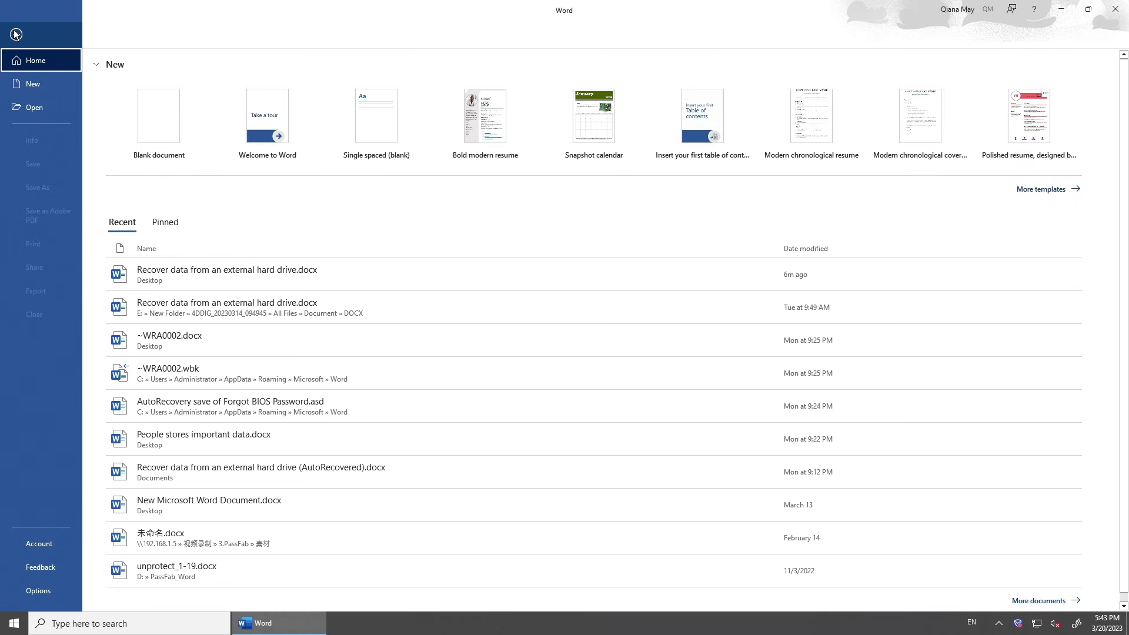
click(18, 108)
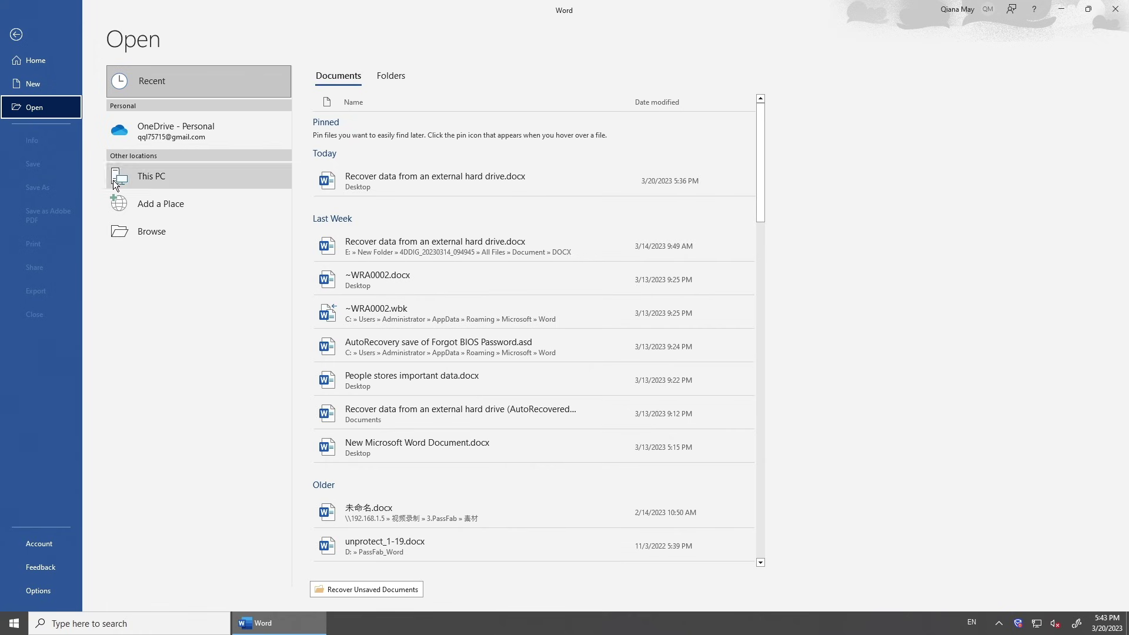
click(166, 231)
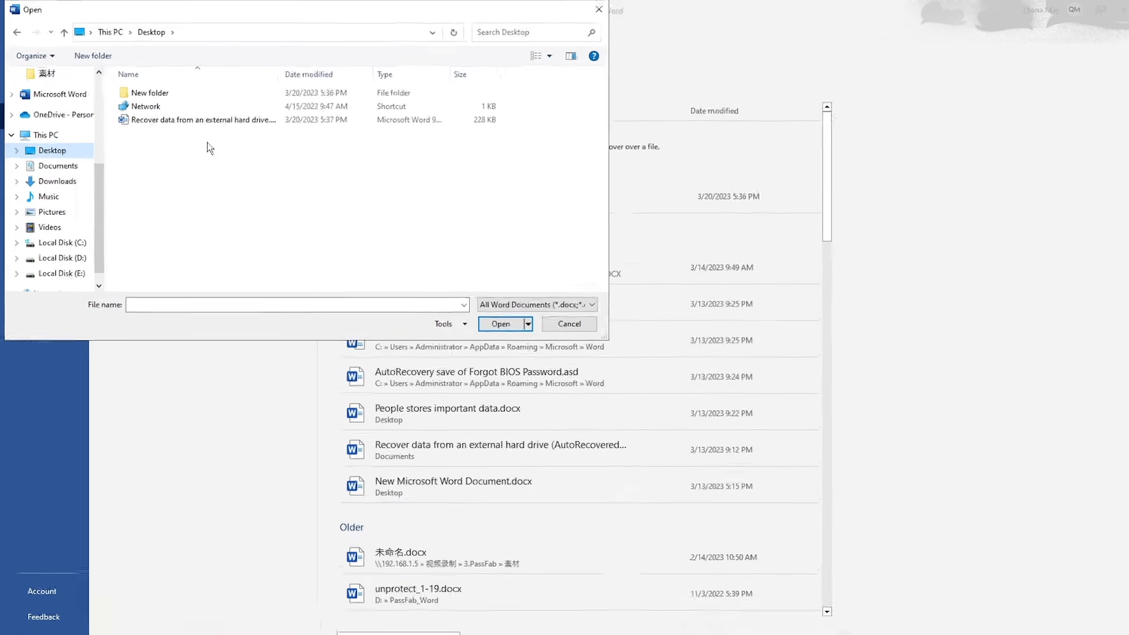
click(210, 120)
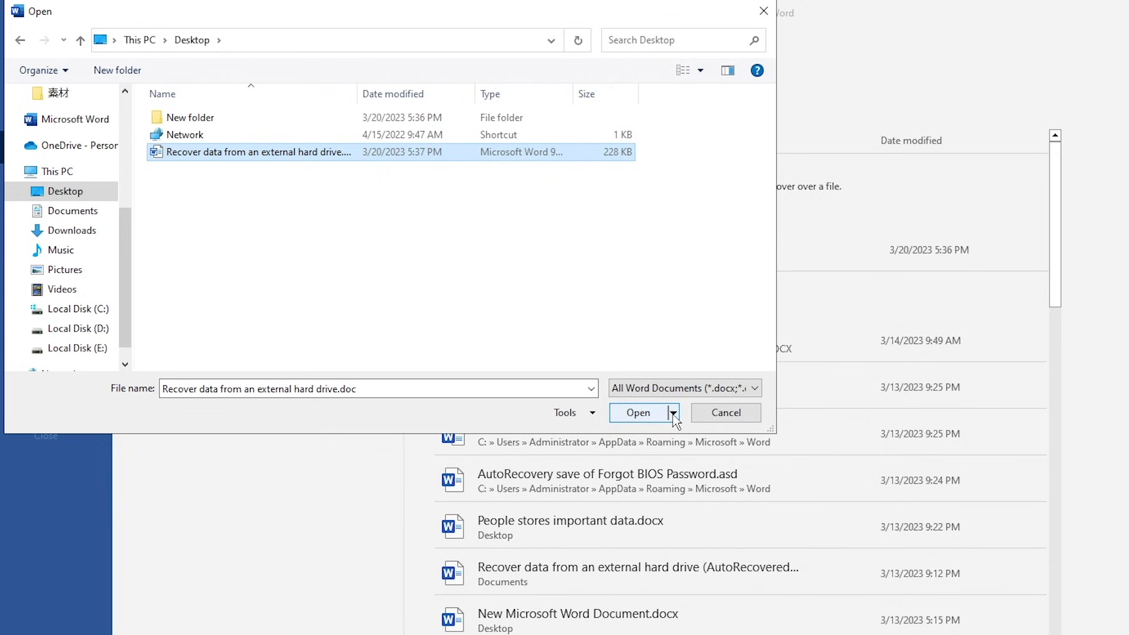
click(673, 413)
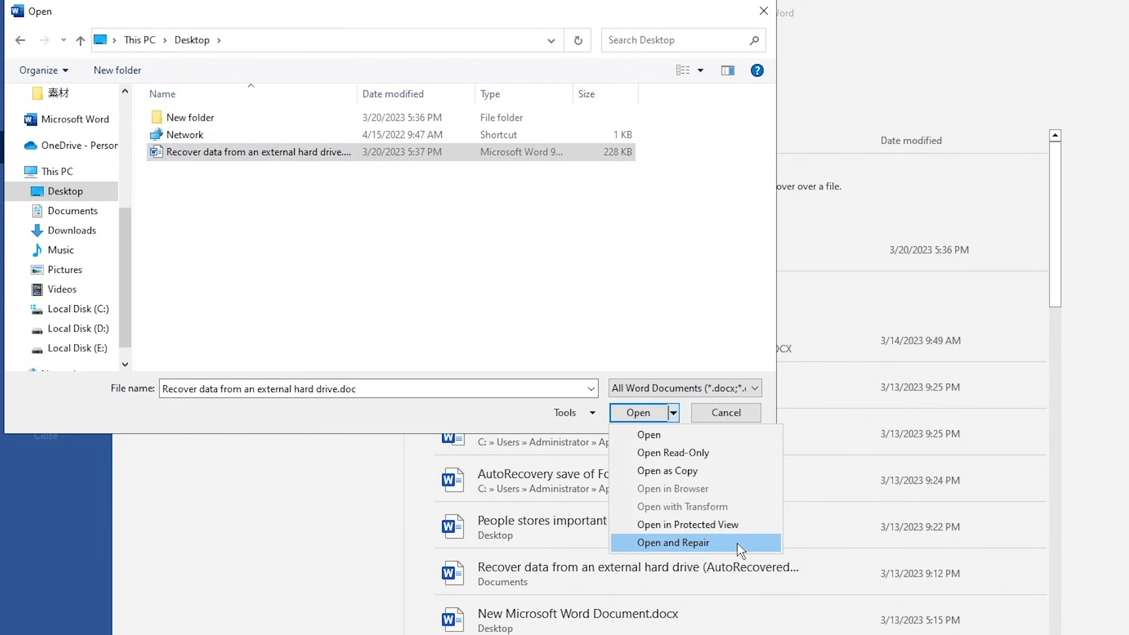
click(696, 544)
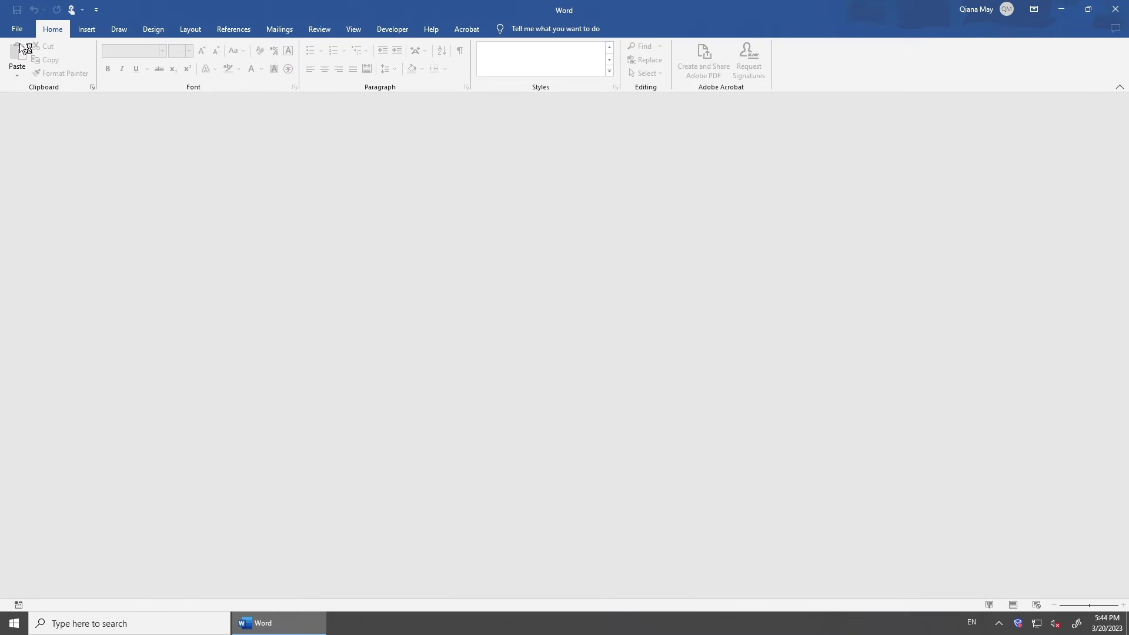
- Open 'Recover data from an external hard drive.doc' with the Recover Text from Any File (*.*) type
click(18, 29)
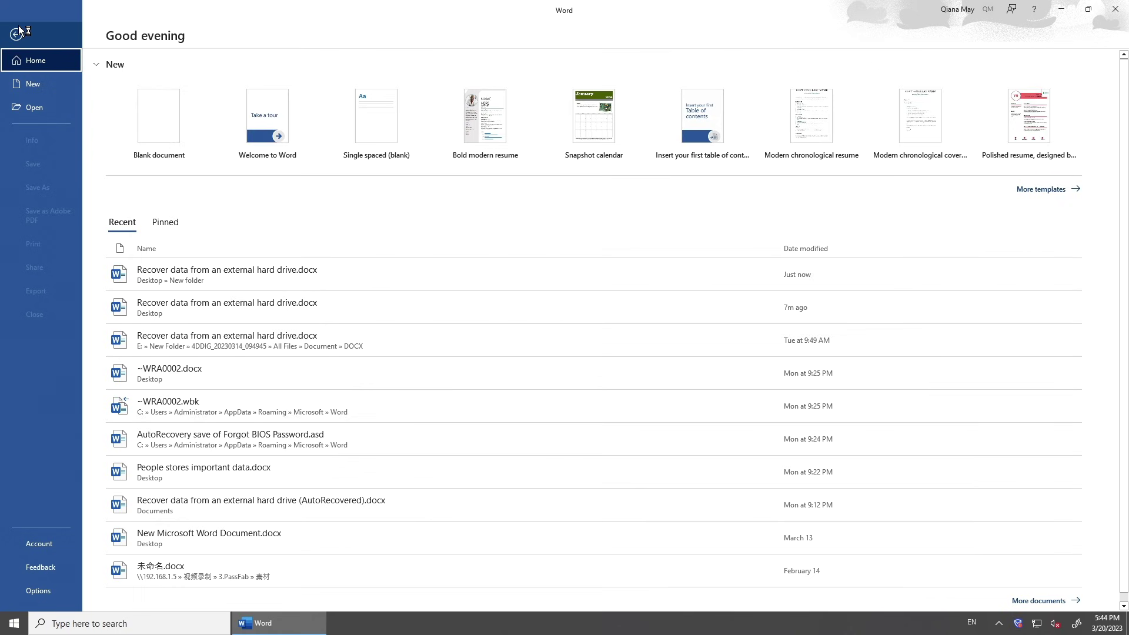
click(42, 111)
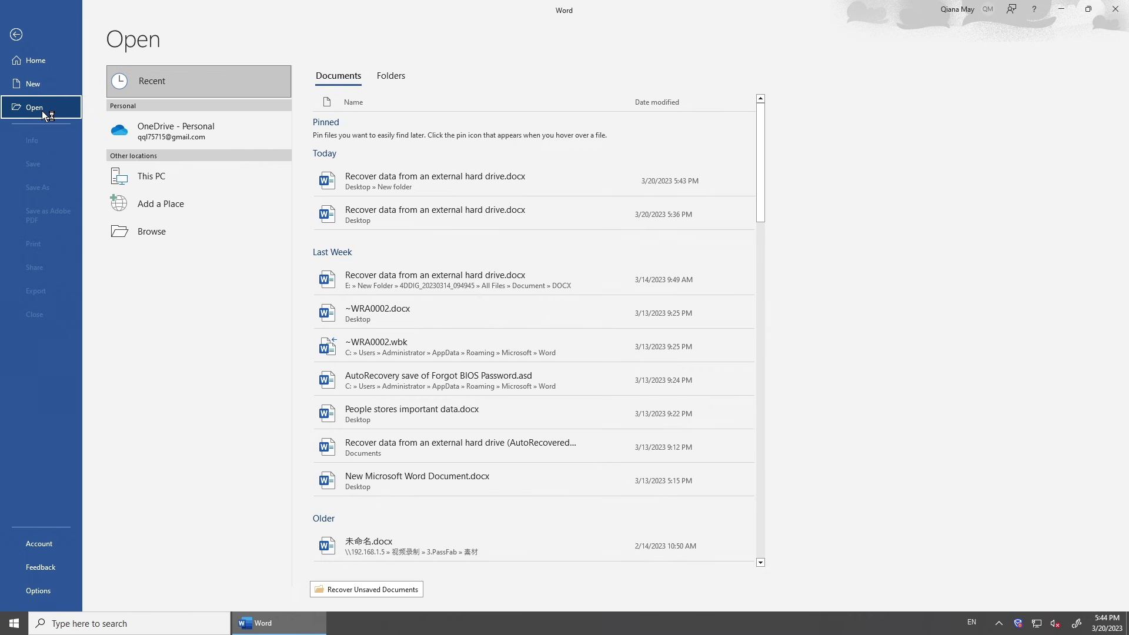
click(199, 232)
click(218, 112)
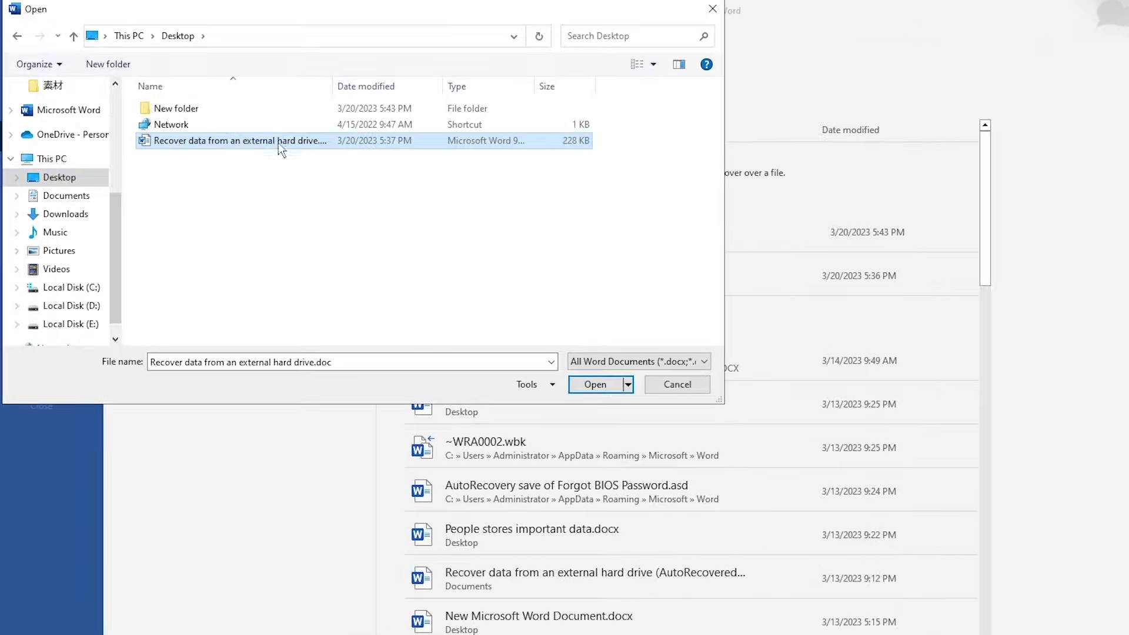
click(703, 362)
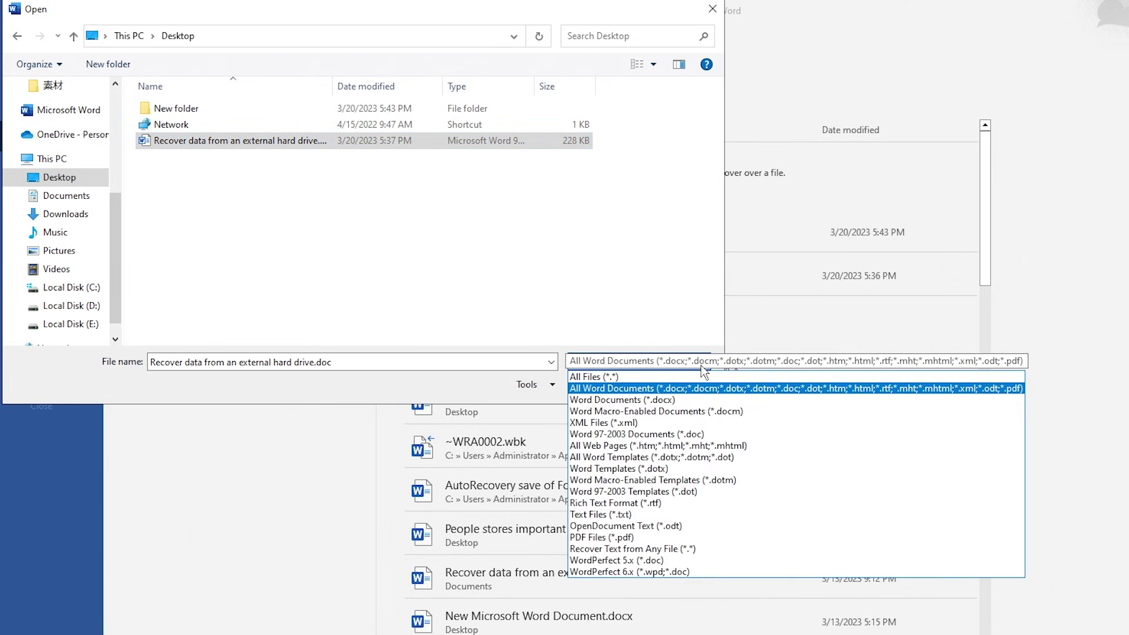
click(722, 548)
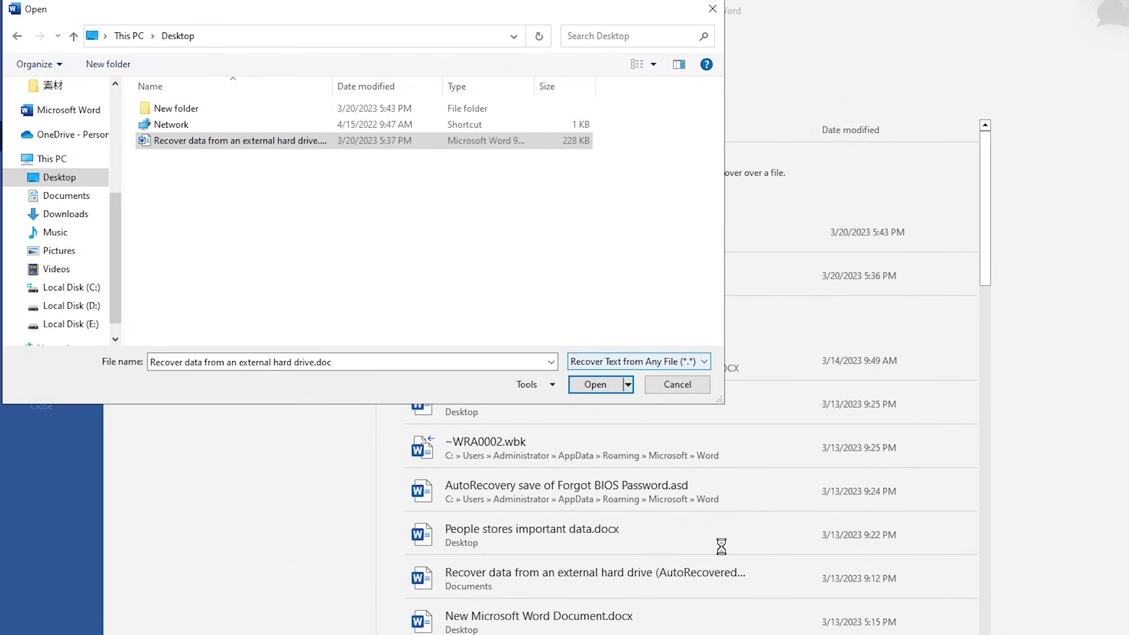
click(595, 384)
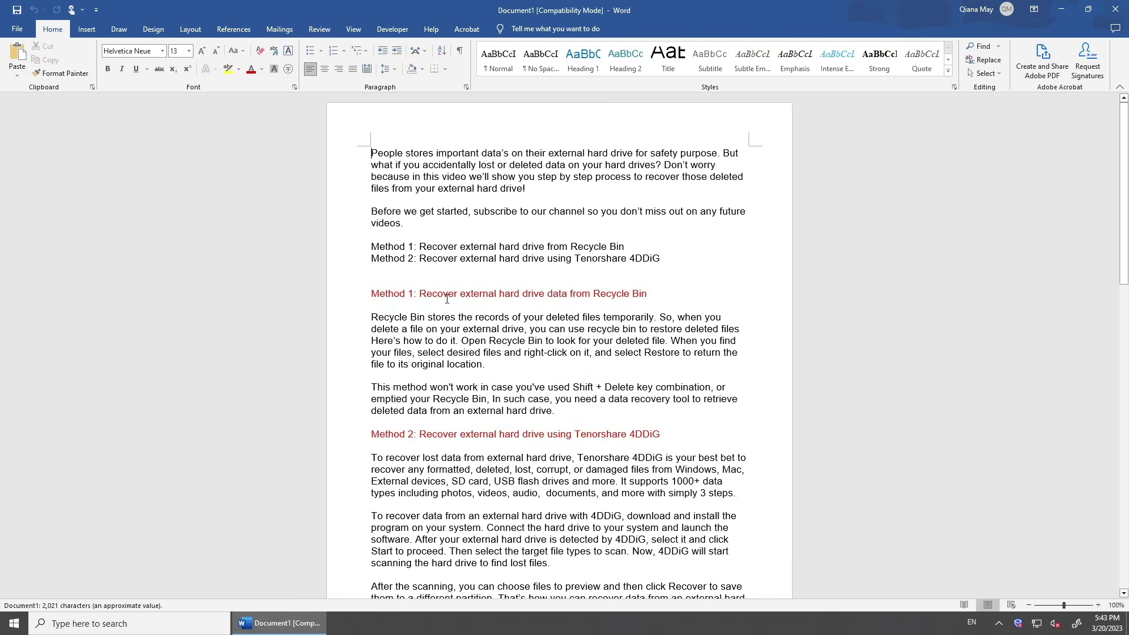
scroll(447, 300, down, 7)
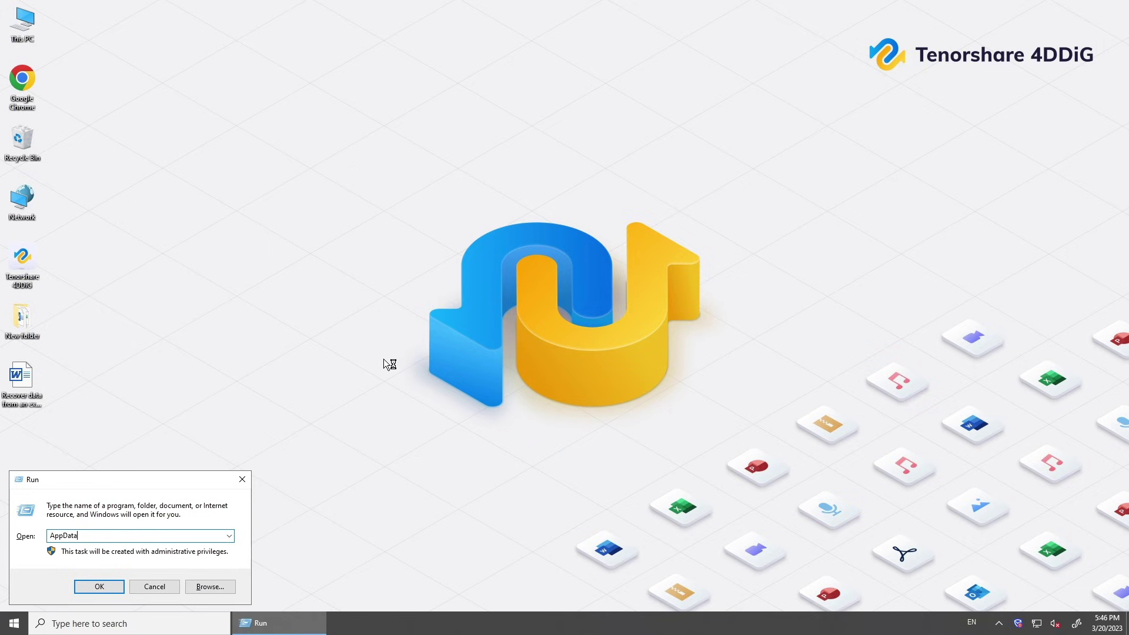
- Go into AppData, enter the document's autosave folder and open the autosaved .asd file in Word
key(Return)
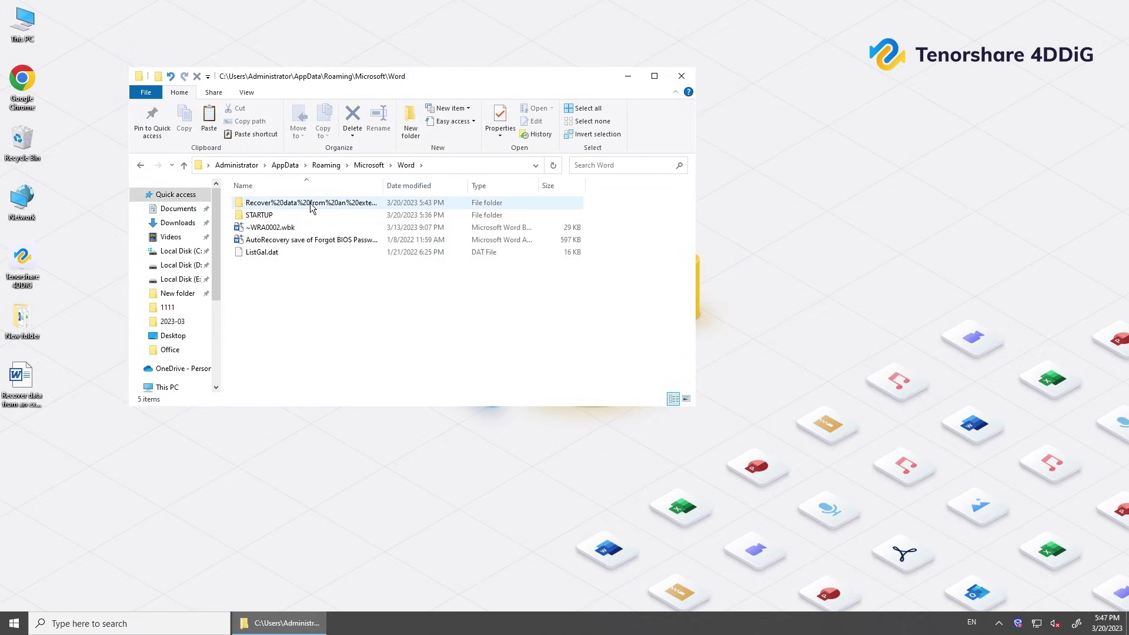
double_click(312, 205)
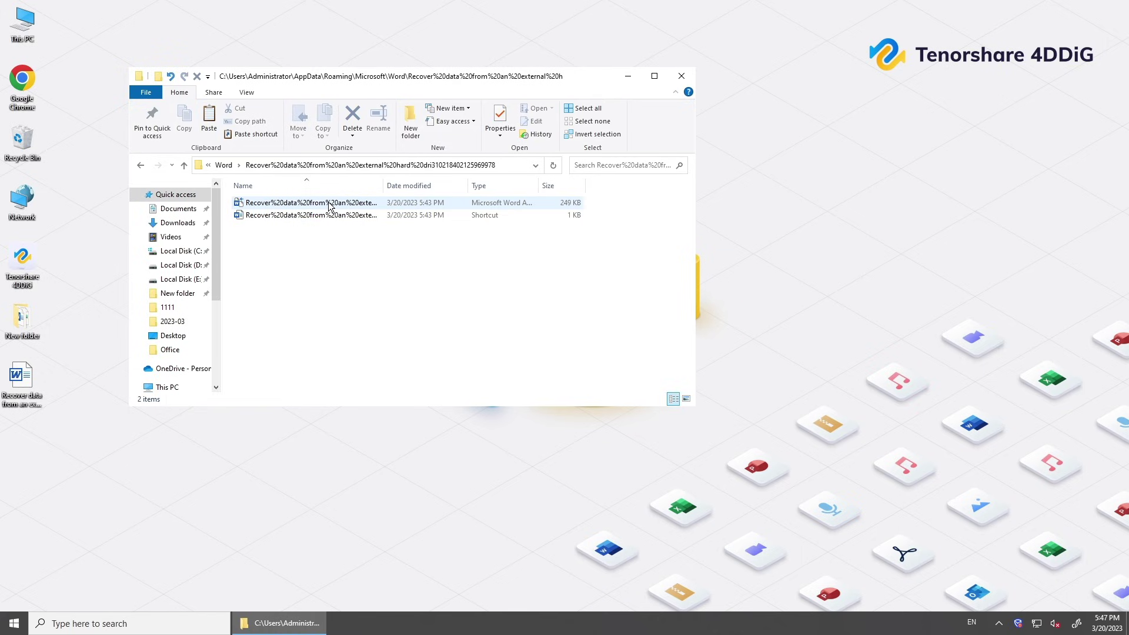
double_click(330, 204)
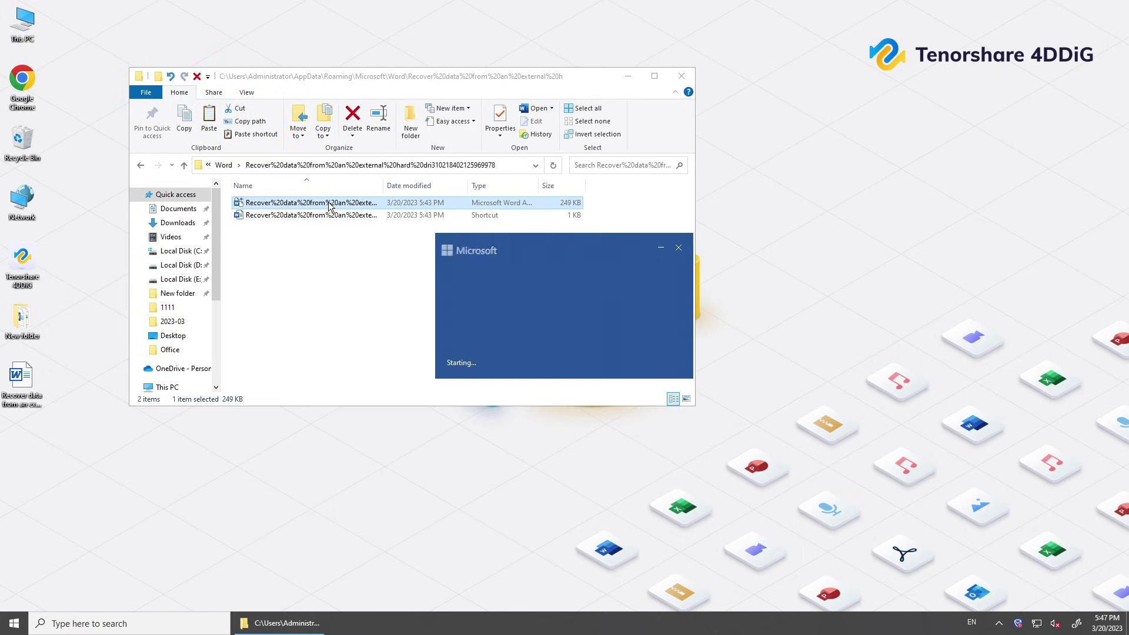
- Scroll through the recovered unsaved file, then start Save As and cancel it
scroll(408, 257, down, 7)
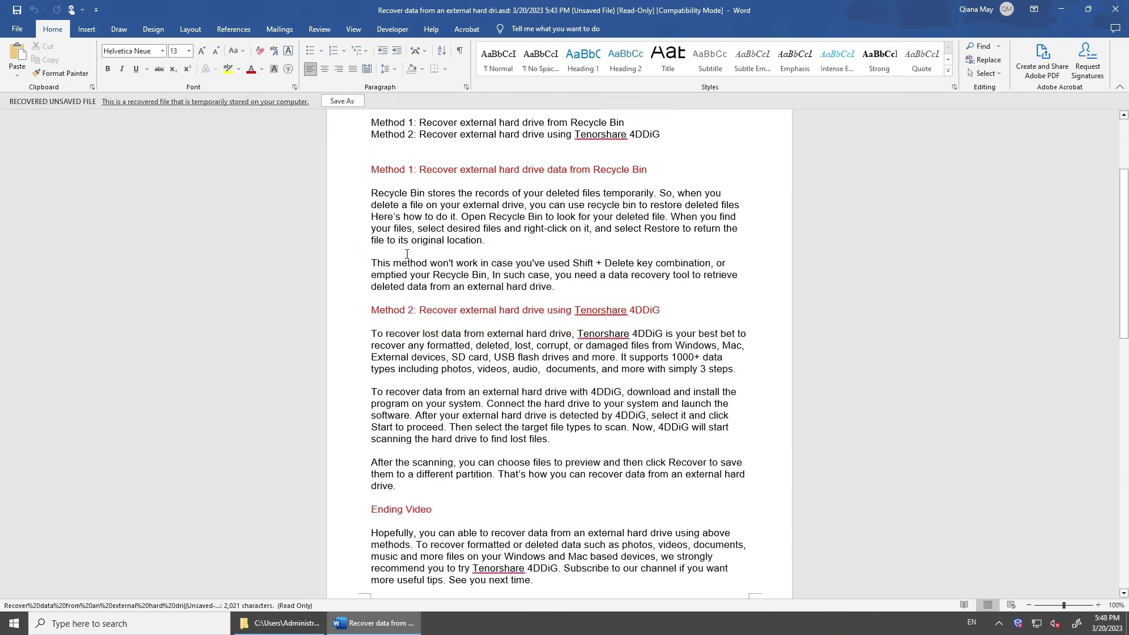
scroll(409, 257, down, 5)
scroll(408, 257, up, 5)
scroll(409, 257, up, 3)
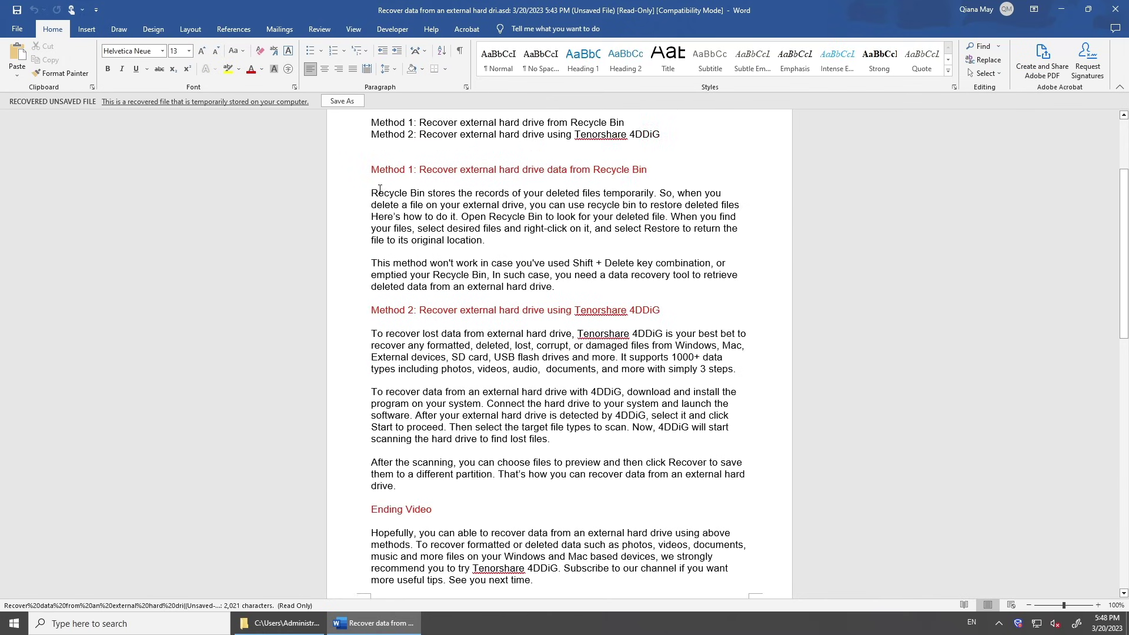
click(352, 100)
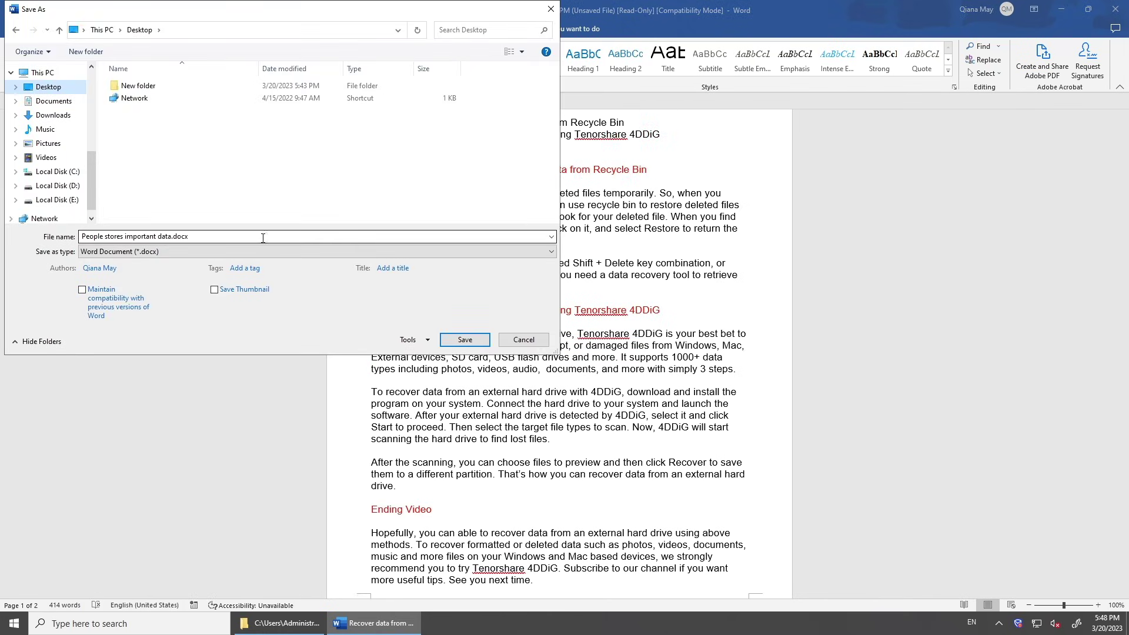
click(524, 340)
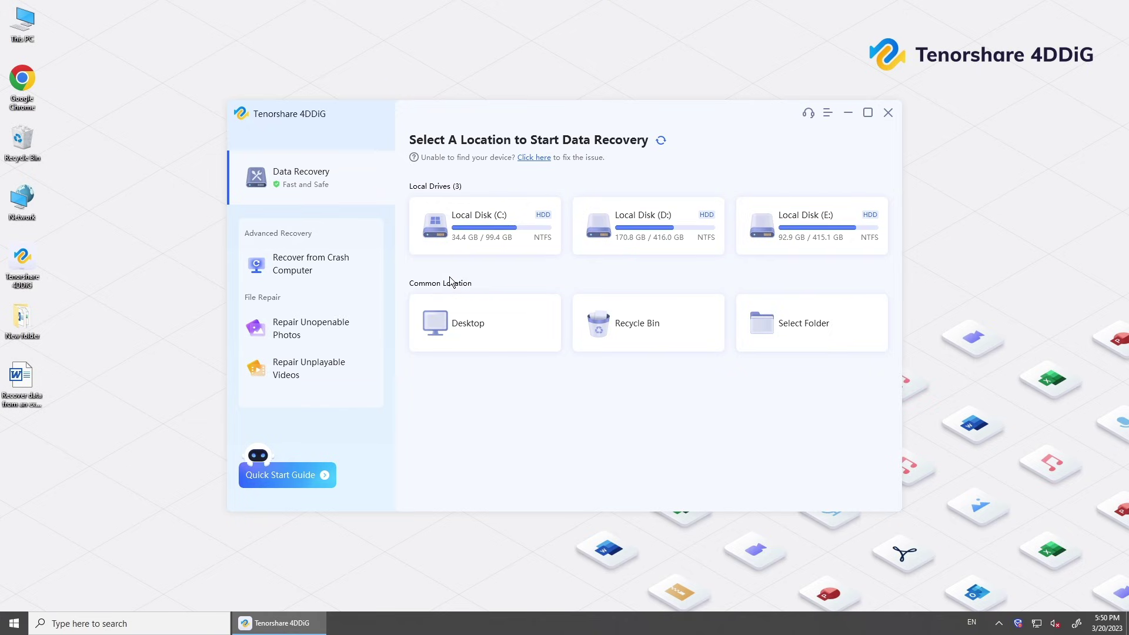
- Scan the Desktop for documents only, with Others, Audio, Photo and Video unticked
click(548, 346)
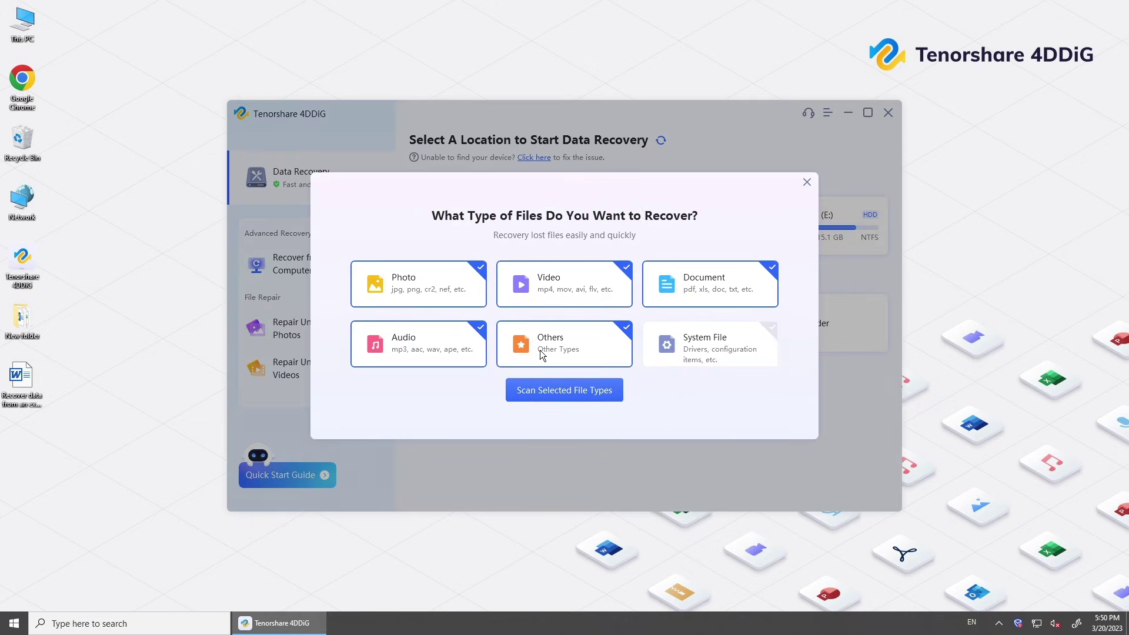
click(541, 353)
click(472, 341)
click(455, 297)
click(541, 289)
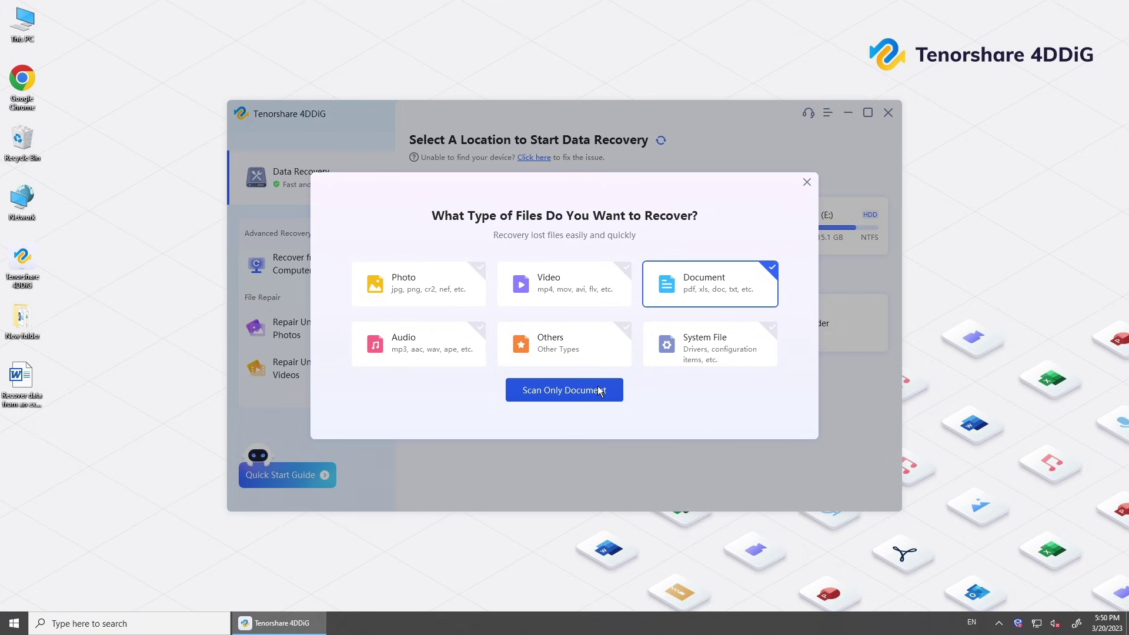
click(599, 390)
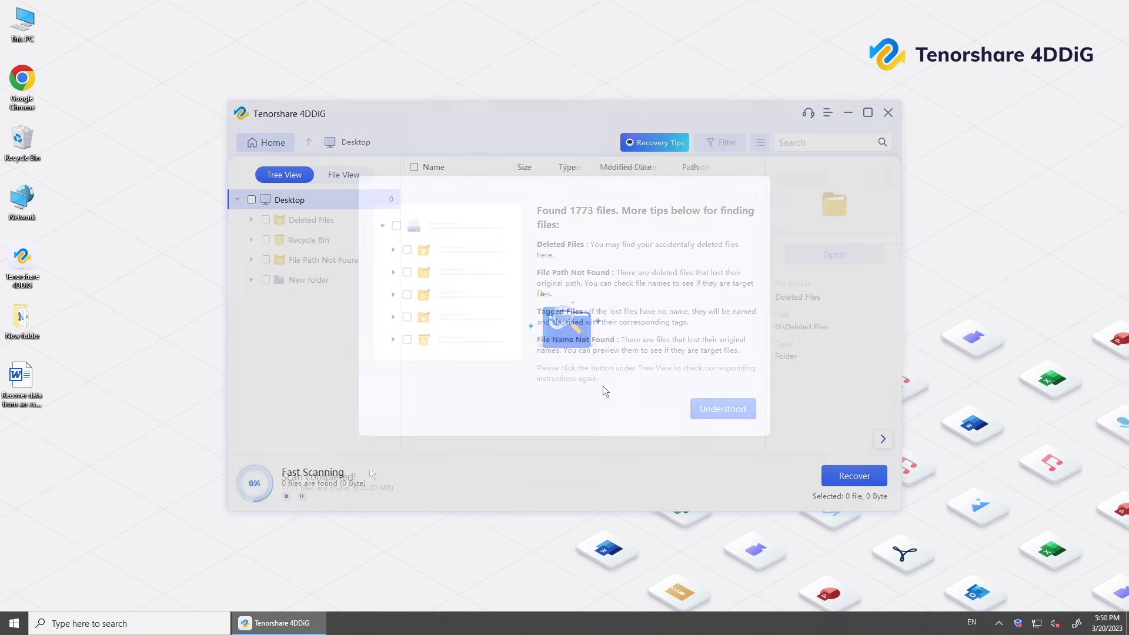
- Dismiss the tips and tick 'Recover data from an external hard drive.doc' under File View > Document > DOC
click(703, 410)
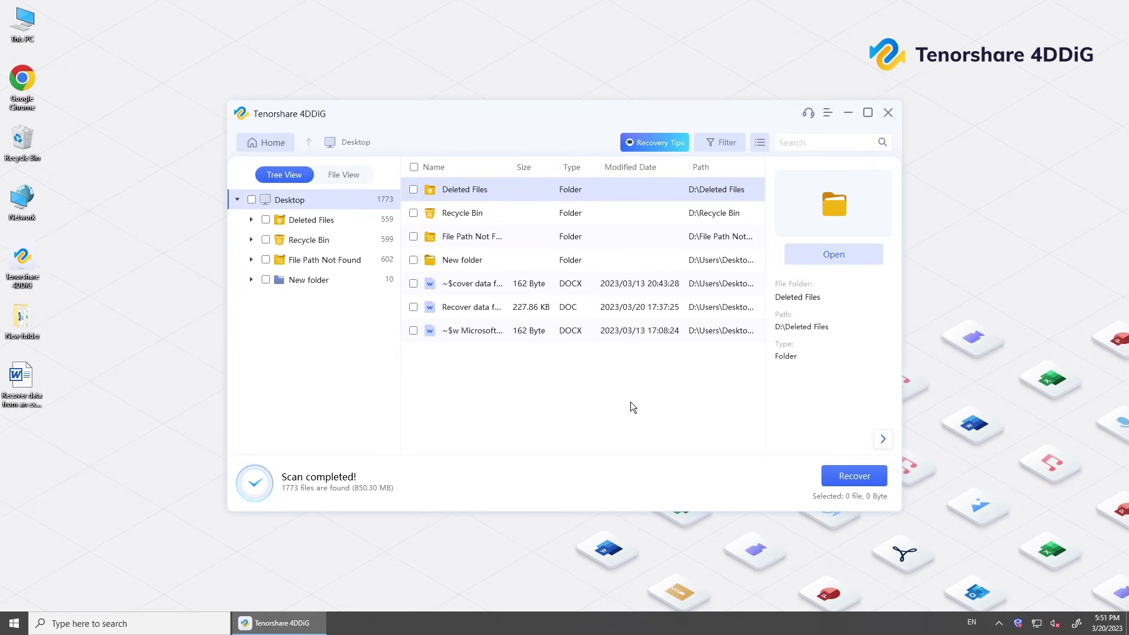
click(337, 175)
click(324, 220)
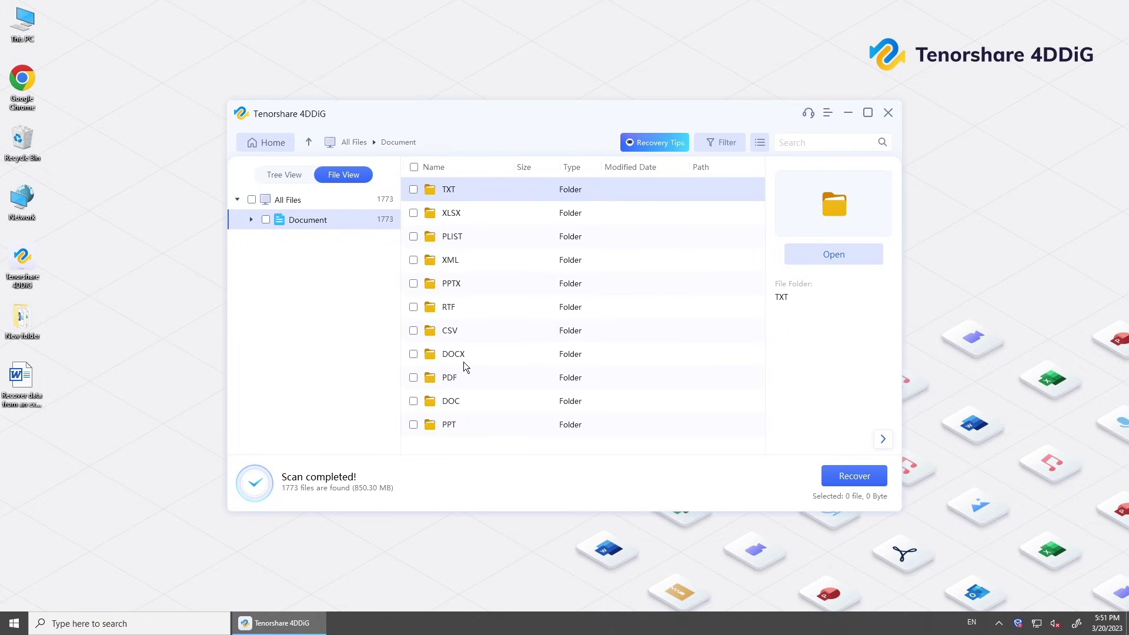
double_click(472, 406)
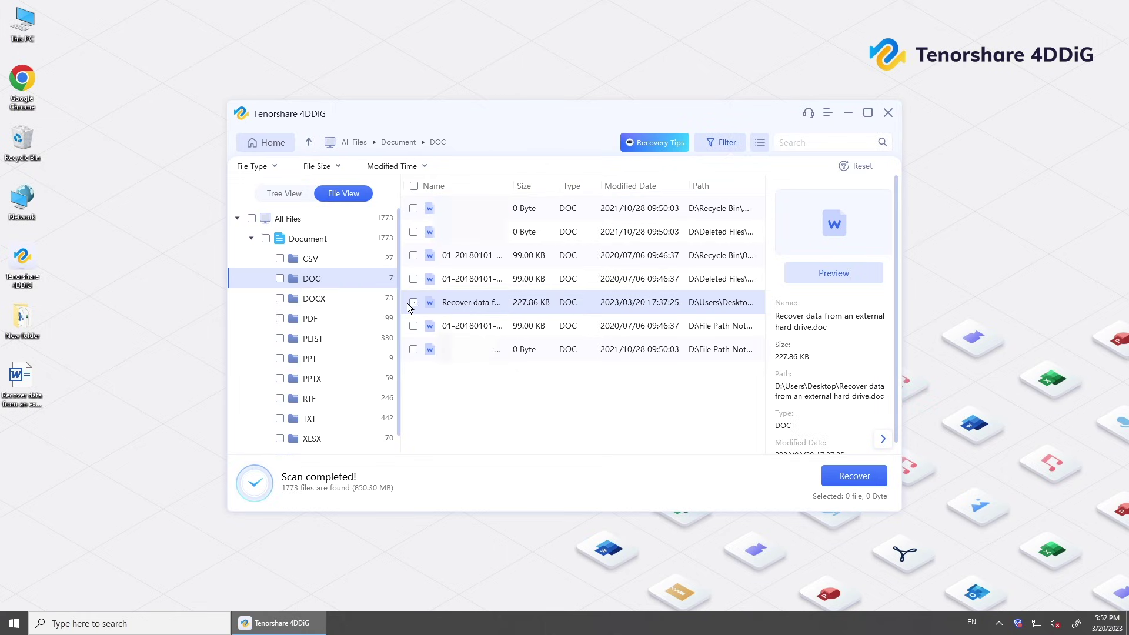
click(414, 302)
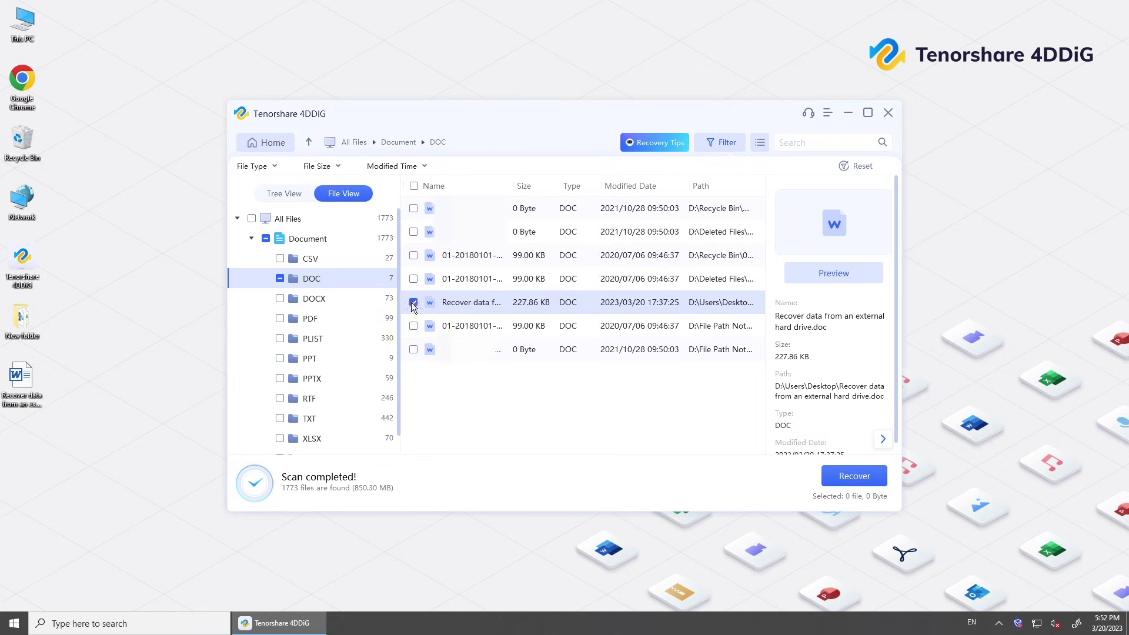
- Recover the ticked document to the Desktop, confirm the partition warning, and view the recovered folder
click(841, 481)
click(434, 207)
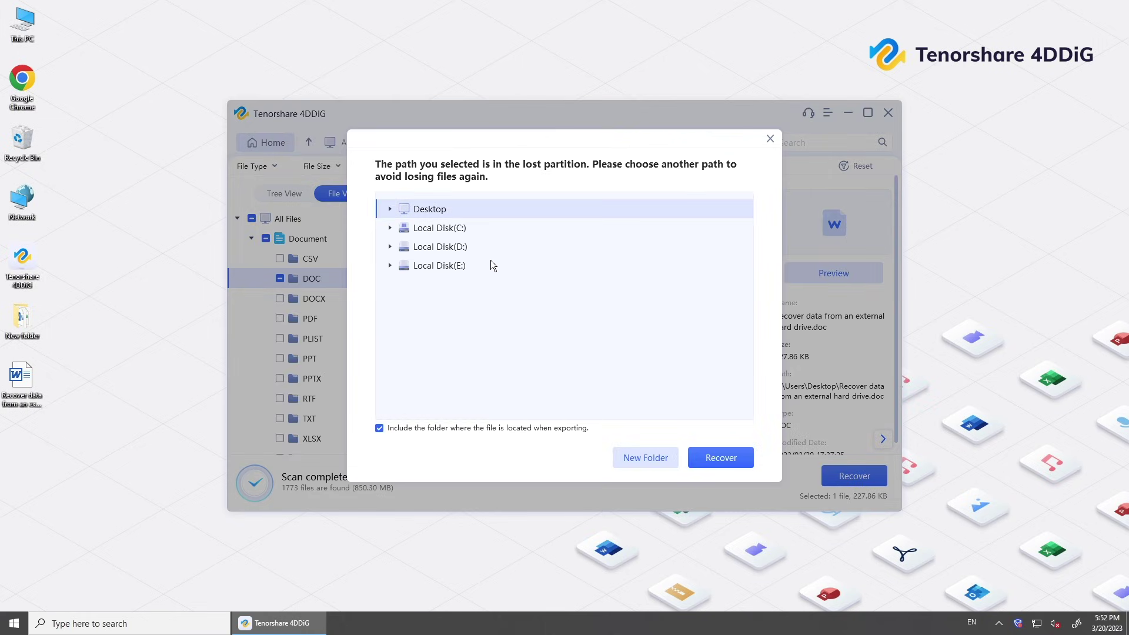
click(720, 458)
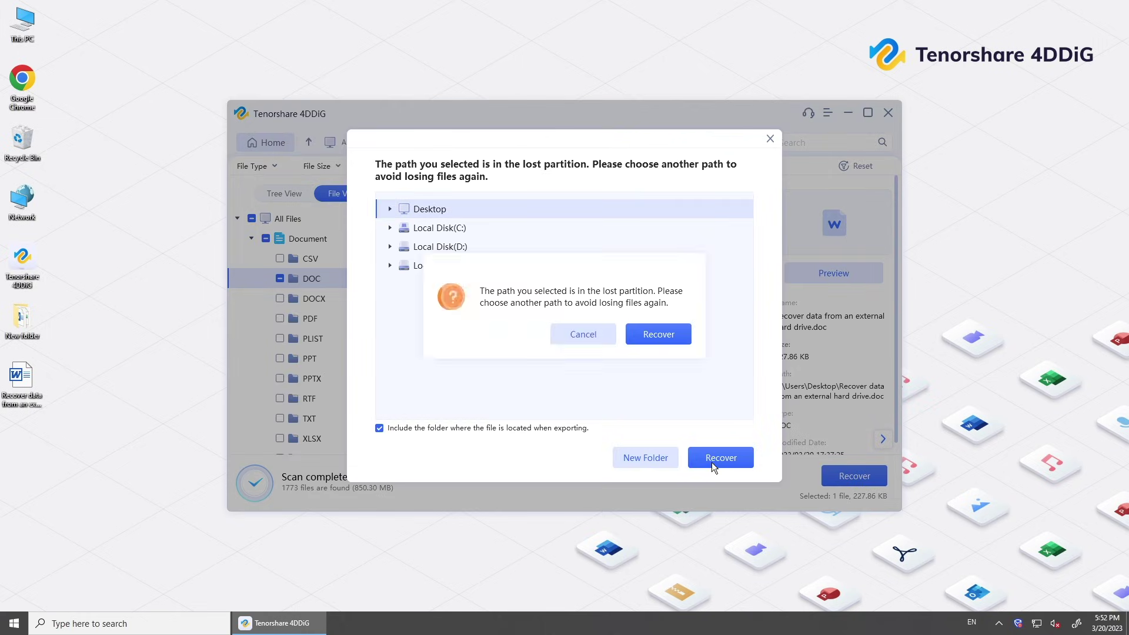
click(646, 335)
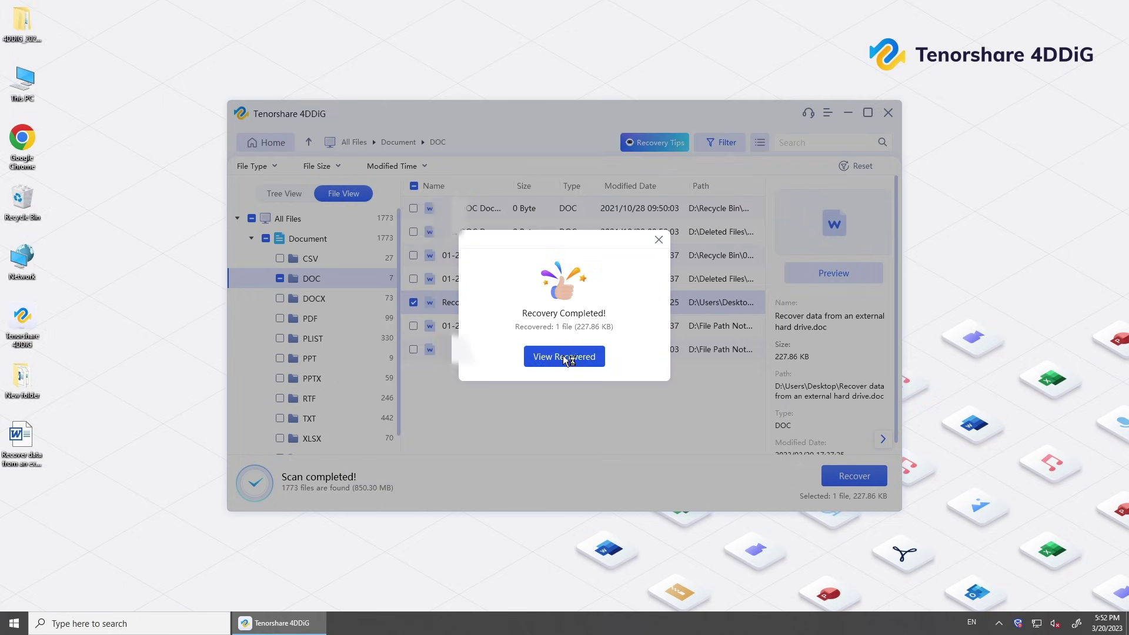
click(565, 356)
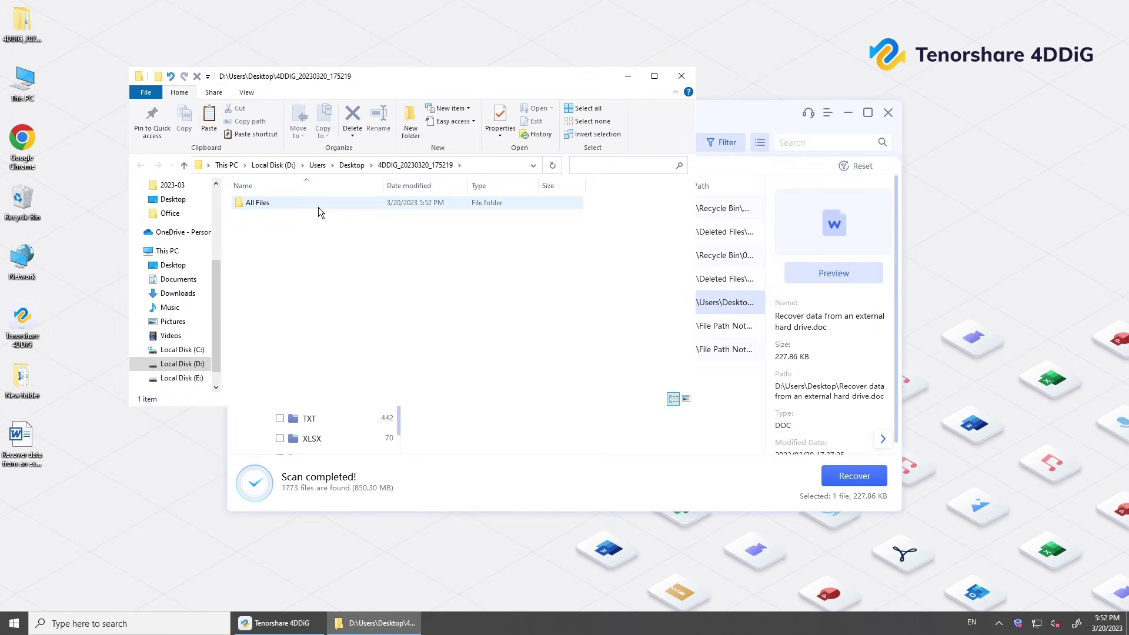
- Open the recovered .doc from the Document > DOC folder in Word and scroll its full text
double_click(319, 207)
double_click(319, 207)
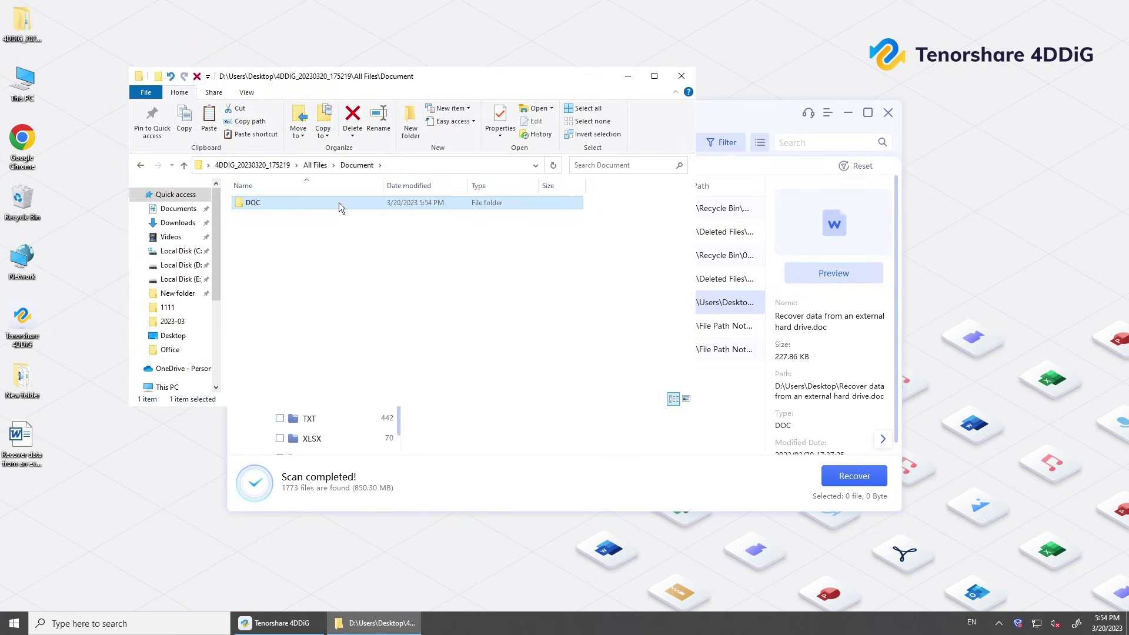
double_click(339, 204)
double_click(340, 204)
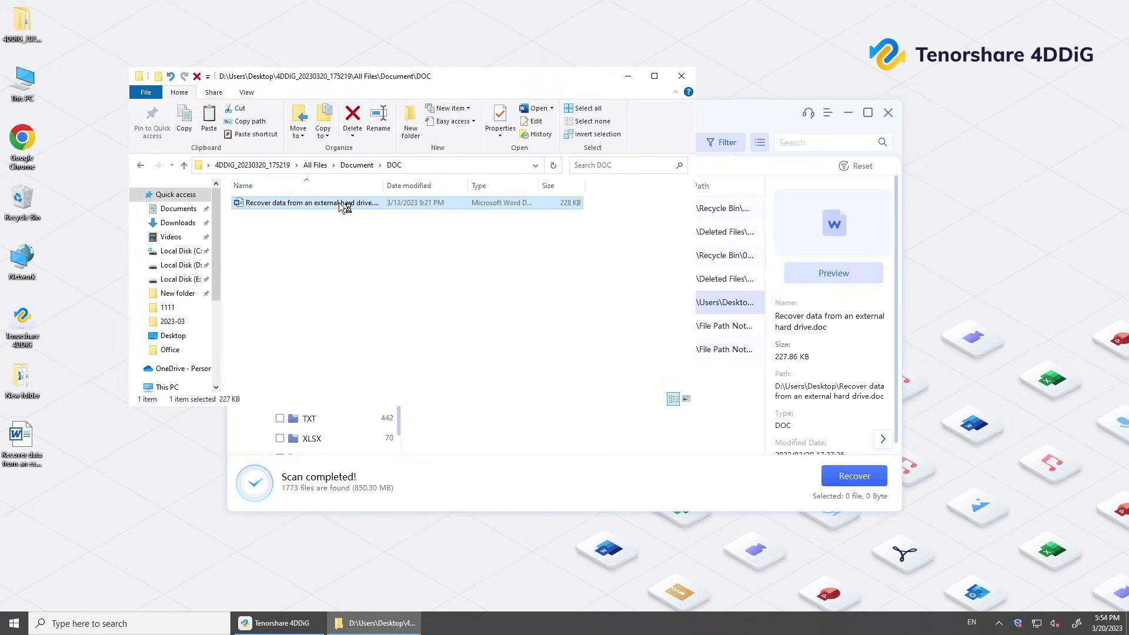
scroll(388, 207, down, 6)
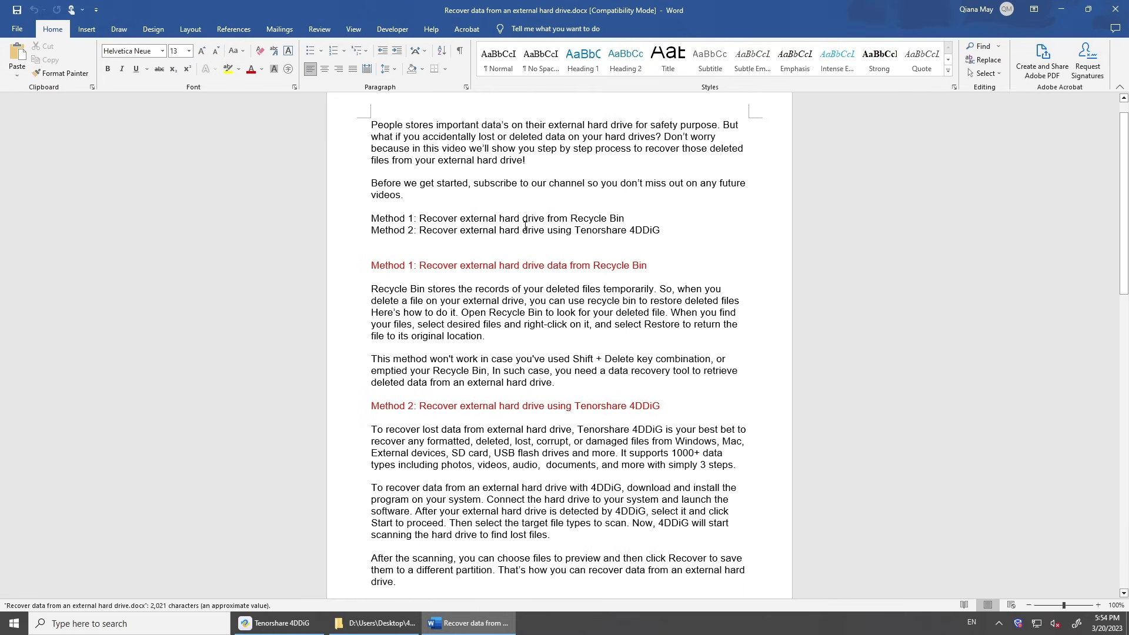
scroll(526, 226, up, 8)
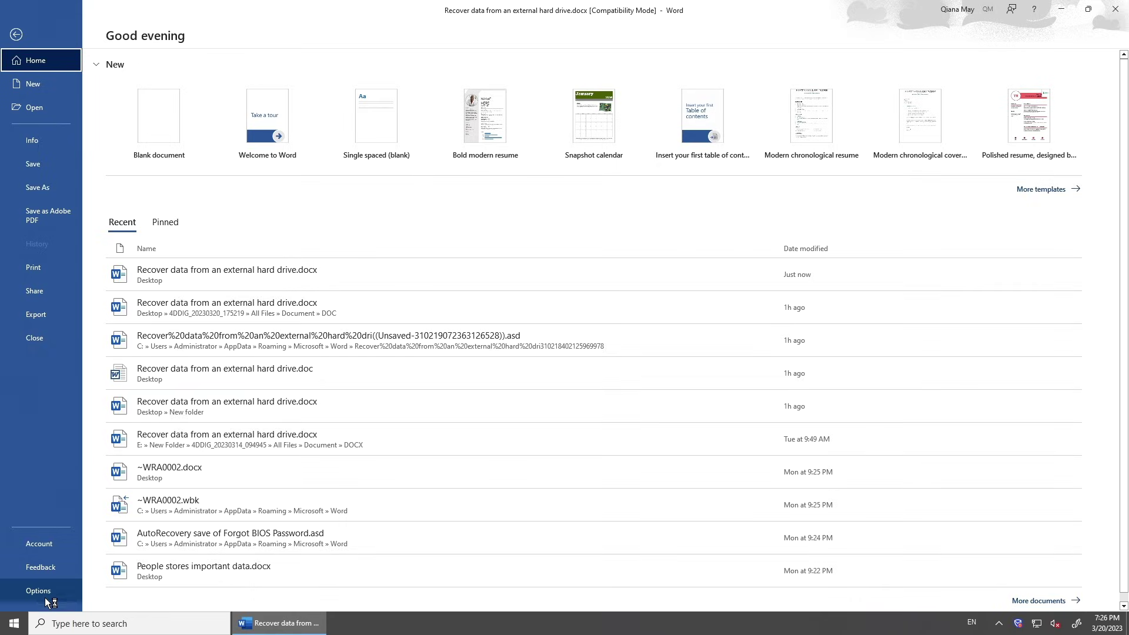
- Under Options > Save, turn on AutoRecover every 5 minutes and adjust keeping the last autorecovered version
click(62, 591)
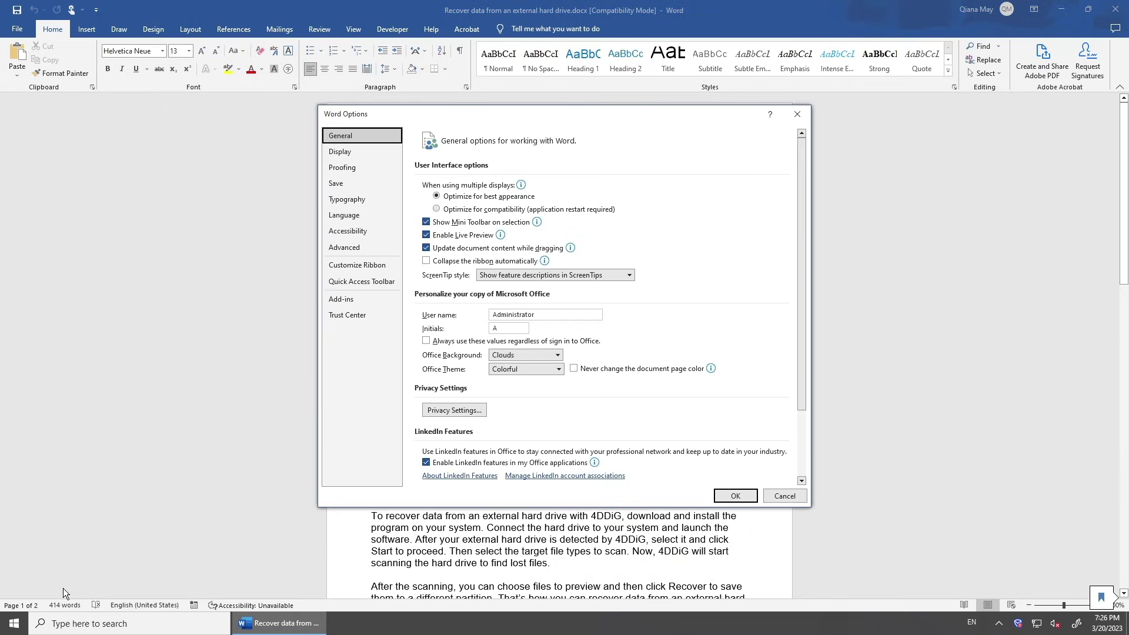
click(358, 183)
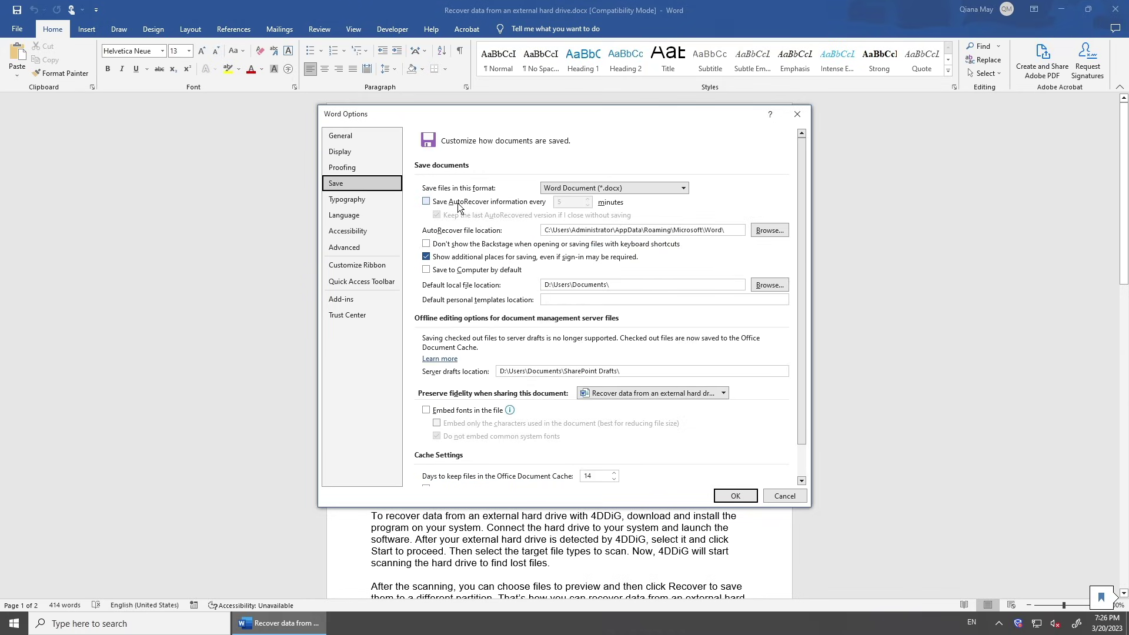
click(427, 203)
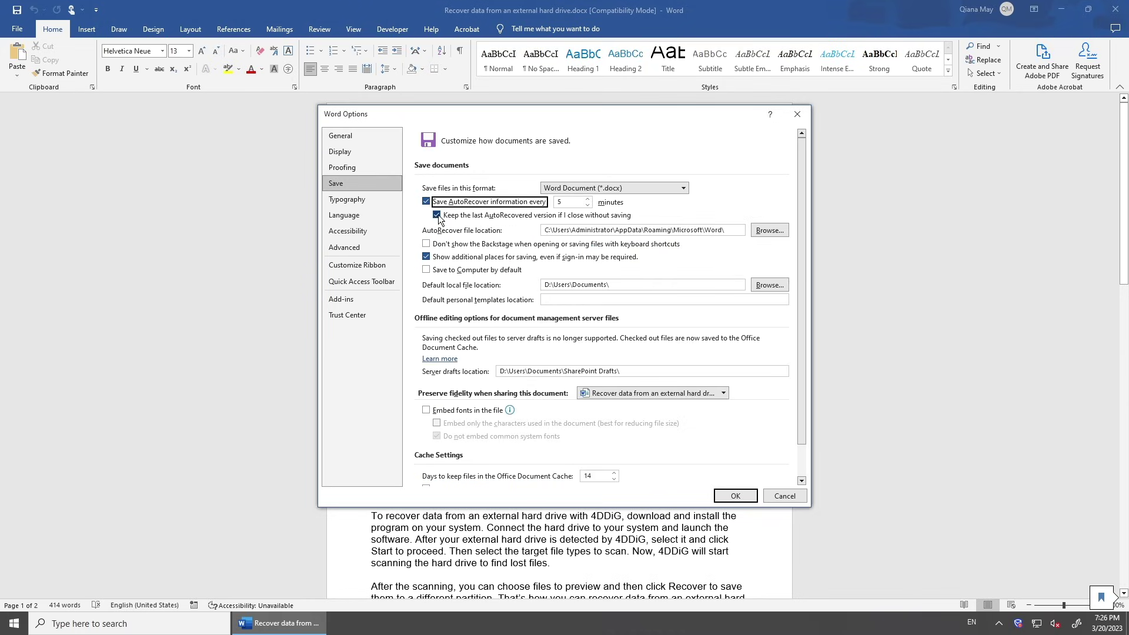
click(437, 216)
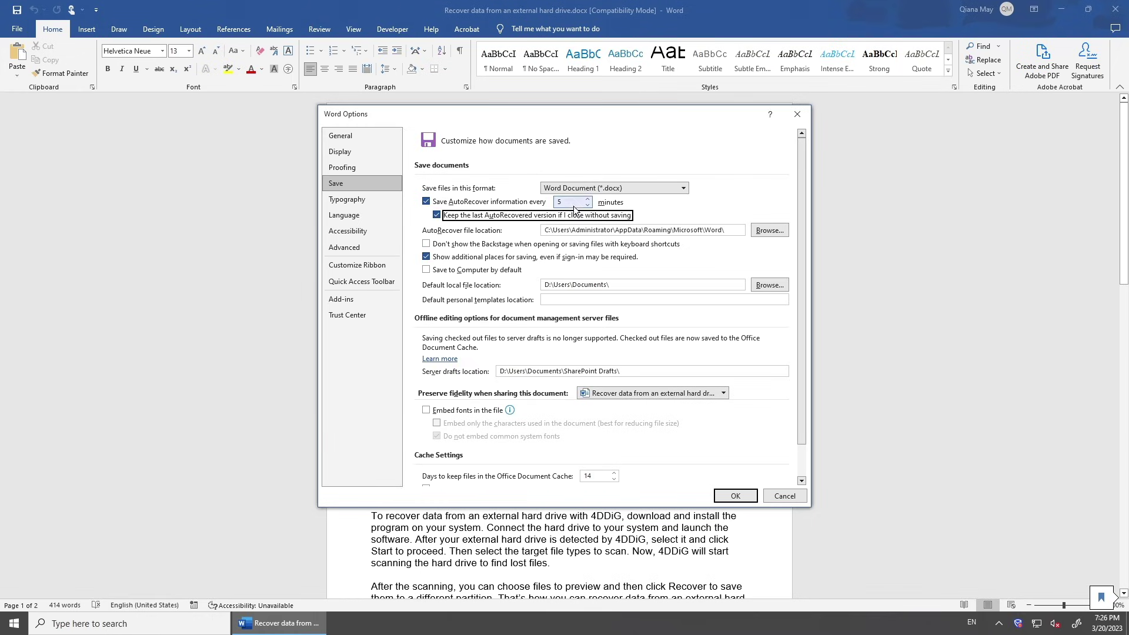